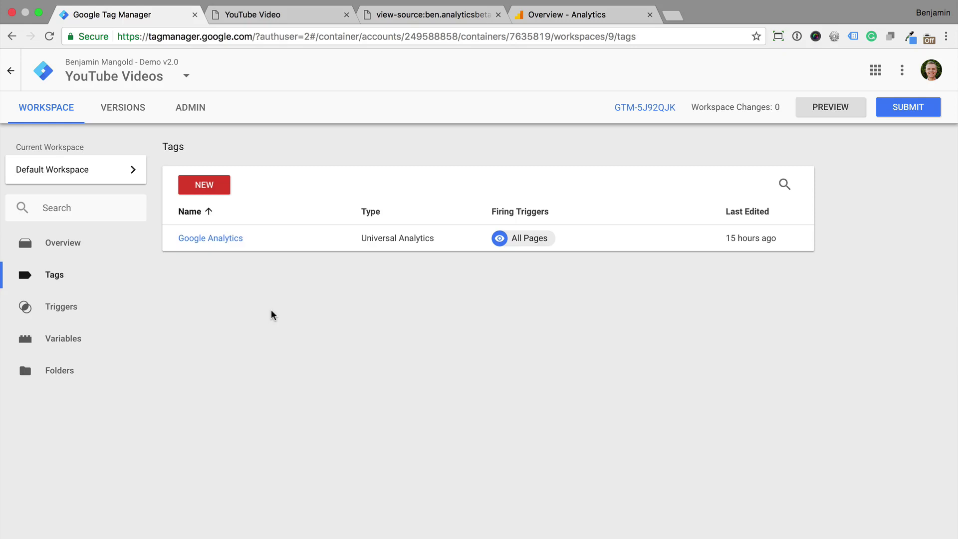
# Step: Enable the built-in Video Provider, Status, URL, Title, Duration and Current Time variables
pyautogui.click(94, 338)
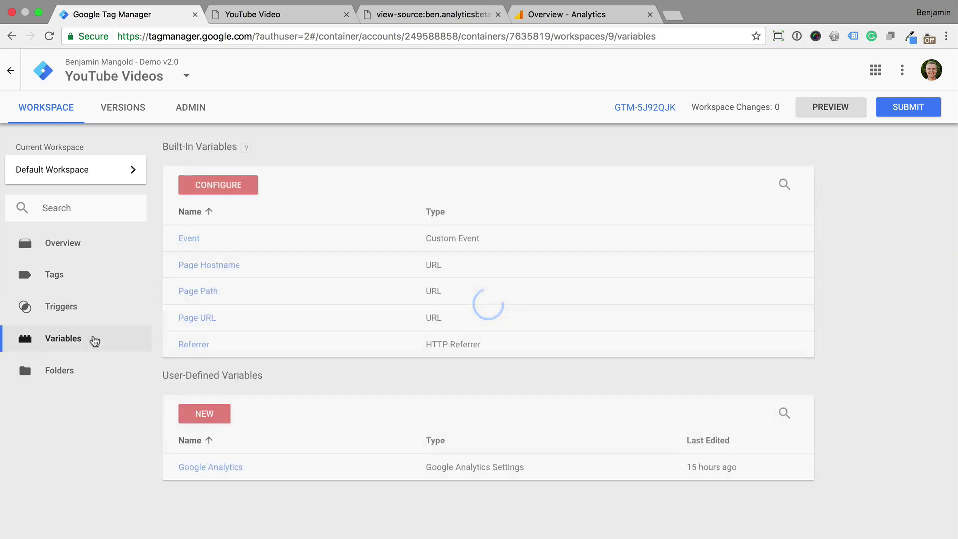
pyautogui.click(238, 185)
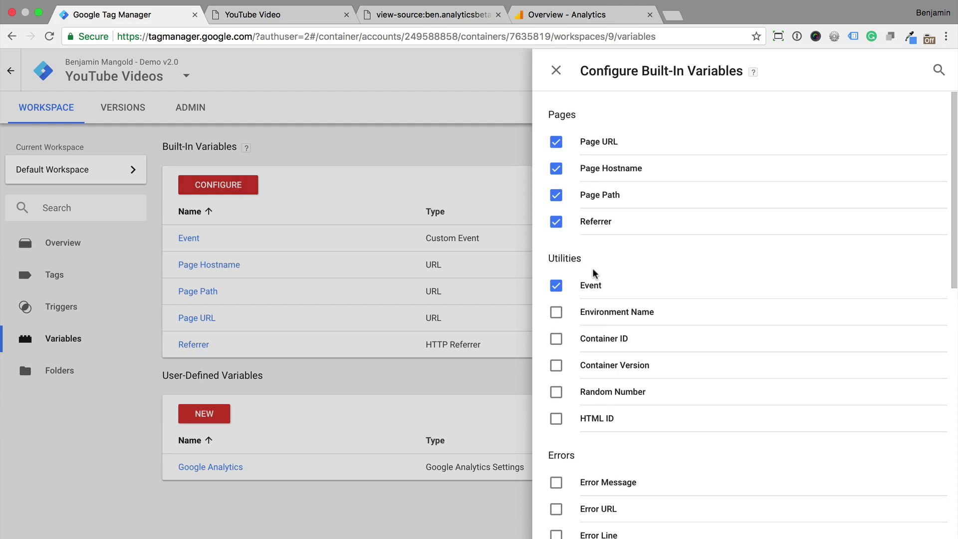
pyautogui.scroll(-5, 608, 277)
pyautogui.scroll(-5, 608, 276)
pyautogui.scroll(-3, 607, 276)
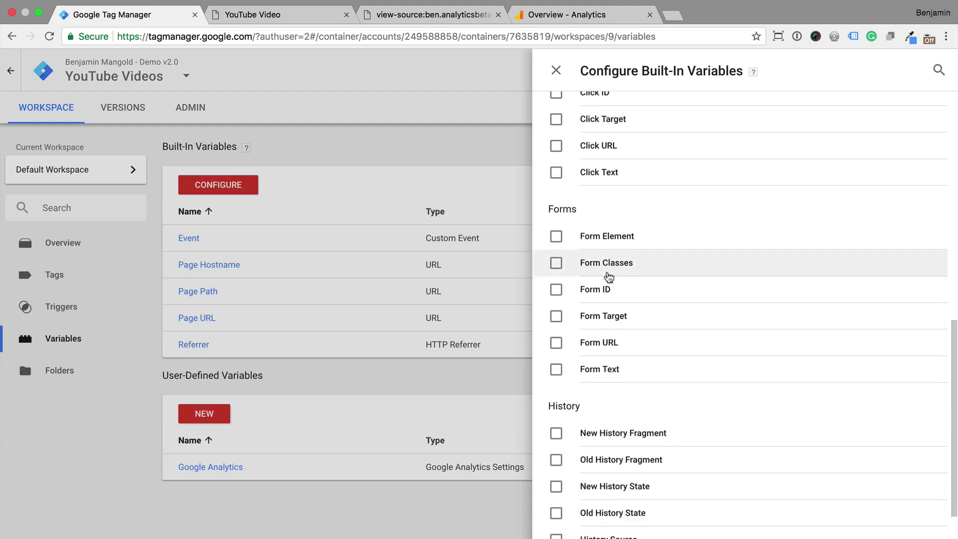
pyautogui.scroll(-3, 607, 276)
pyautogui.scroll(-3, 607, 277)
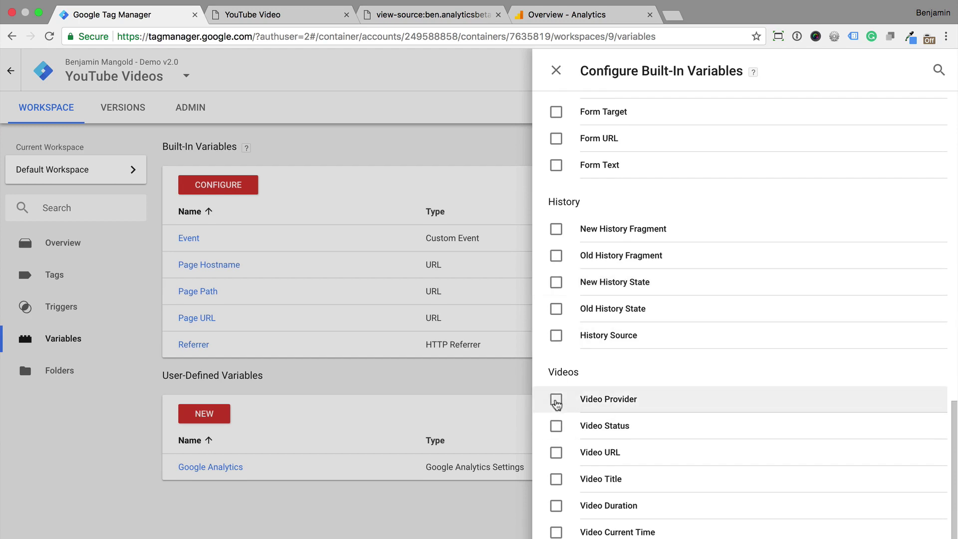
pyautogui.click(555, 398)
pyautogui.click(556, 424)
pyautogui.click(557, 452)
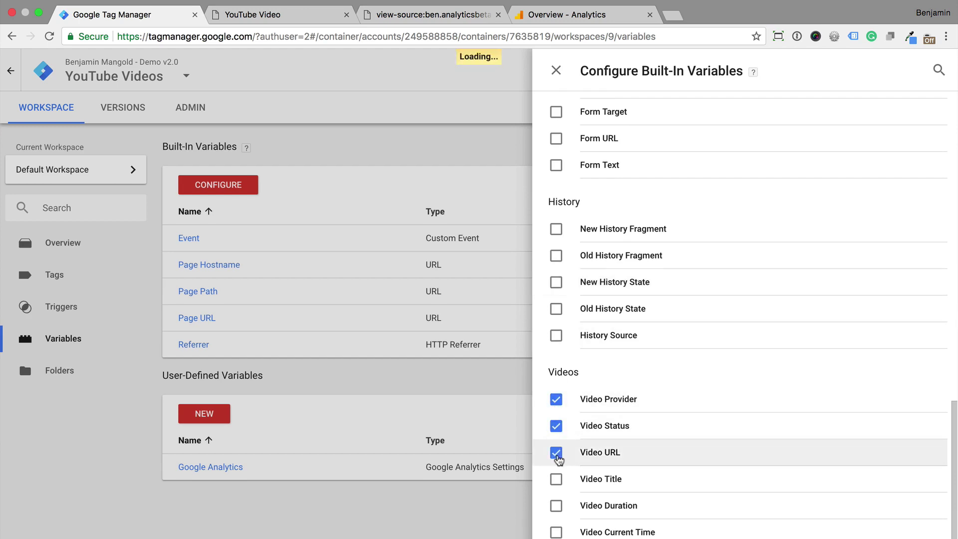
pyautogui.click(556, 479)
pyautogui.click(556, 505)
pyautogui.click(556, 532)
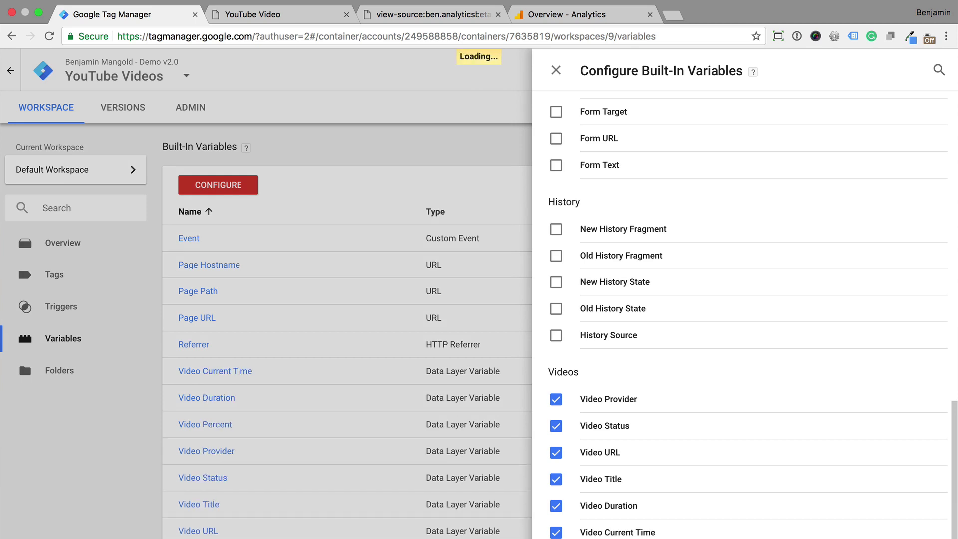
# Step: Create a Custom JavaScript variable 'Video Action' with the pasted status-mapping switch function
pyautogui.click(347, 199)
pyautogui.scroll(-2, 346, 199)
pyautogui.scroll(-3, 347, 193)
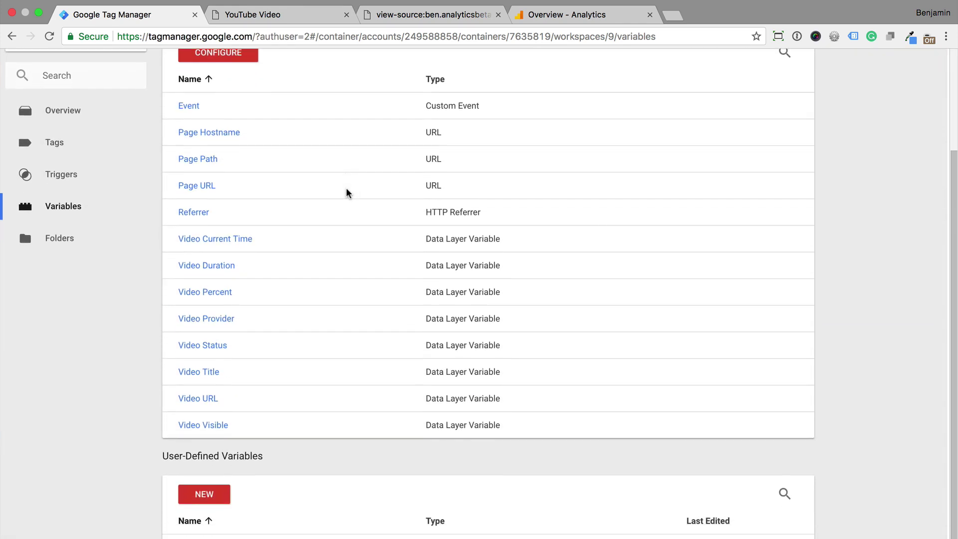
pyautogui.click(204, 479)
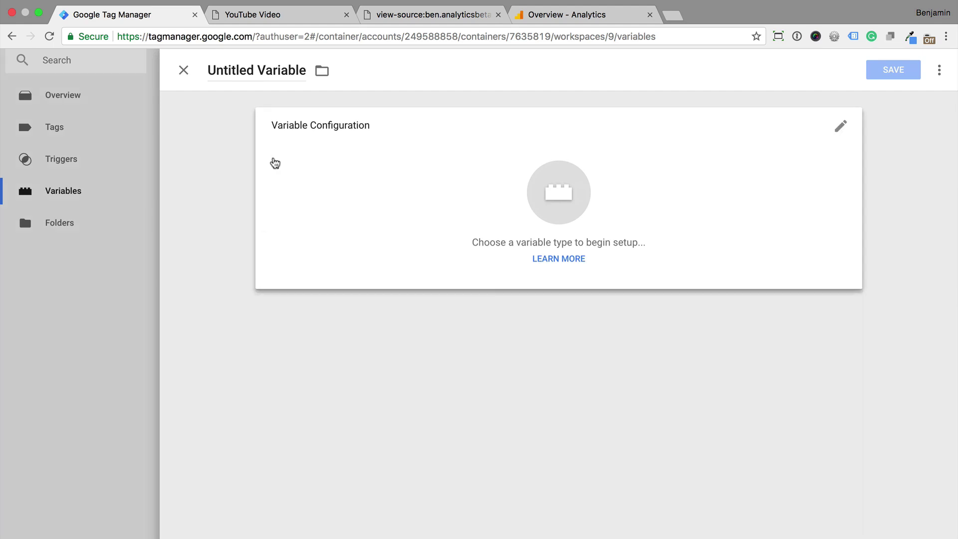
pyautogui.click(283, 70)
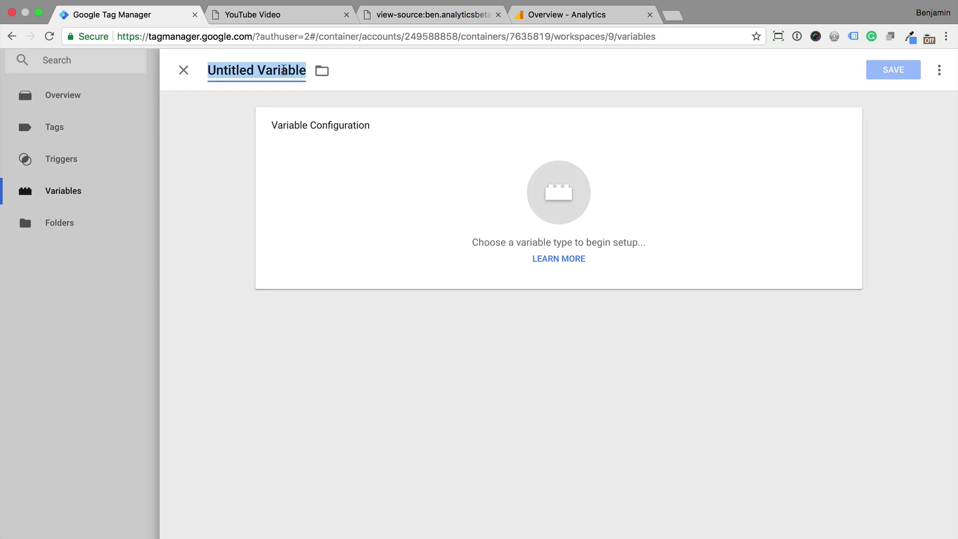
pyautogui.write('Video Action')
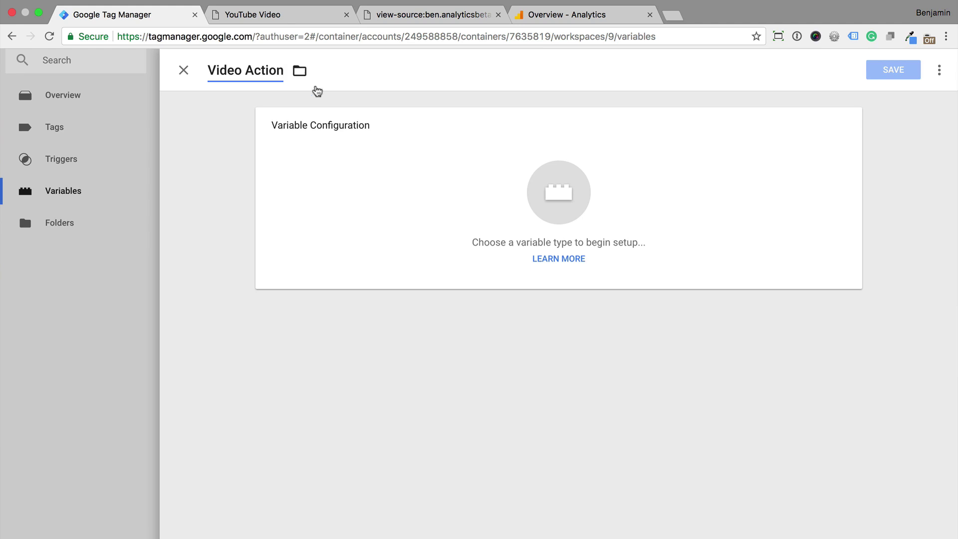
pyautogui.click(524, 214)
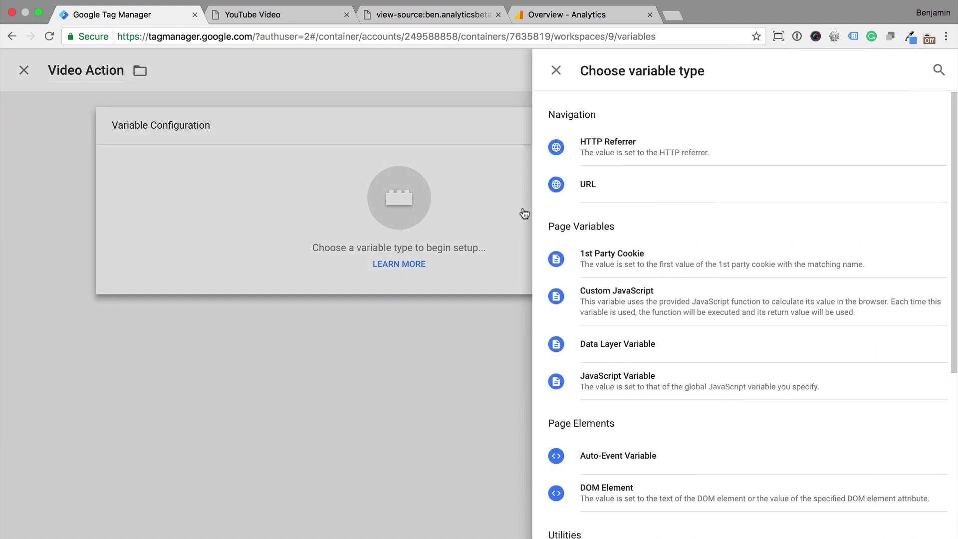
pyautogui.click(599, 301)
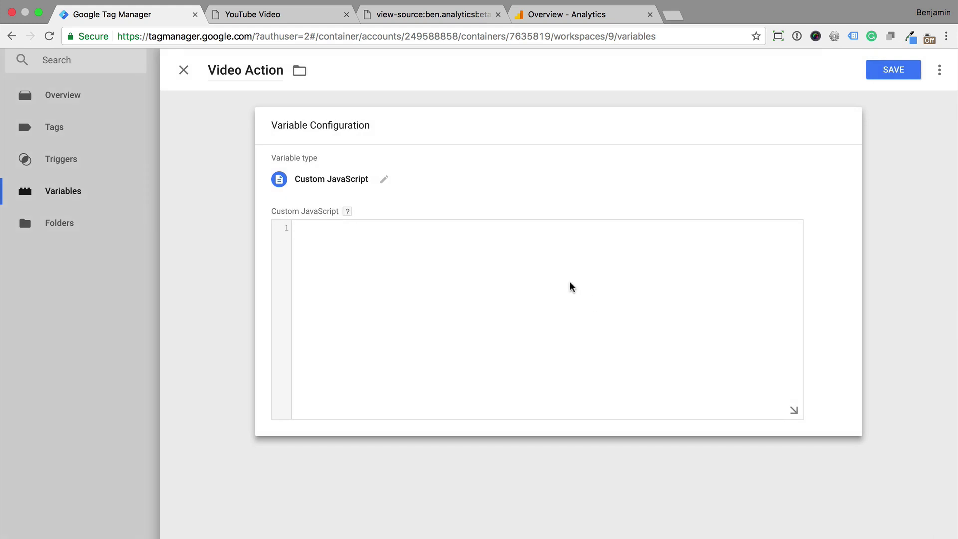
pyautogui.write("function() {   var status = {{Video Status}};   switch (status) {     case 'start':       return 'Play';     case 'pause':       return 'Pause';     case 'buffering':       return 'Buffering';     case 'progress':       return + {{Video Percent}} + '% Watched';     case 'Complete':       return '100% Watched';   } }")
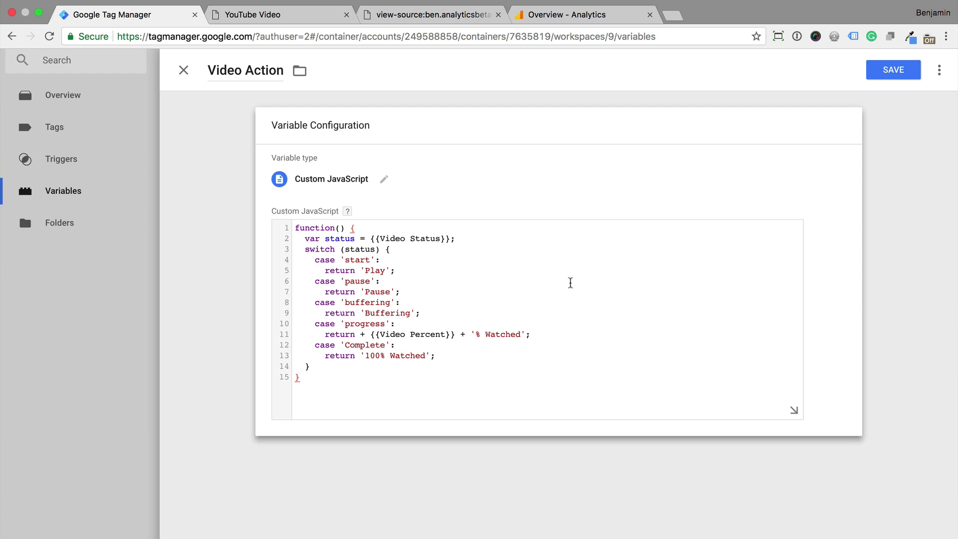
pyautogui.click(892, 70)
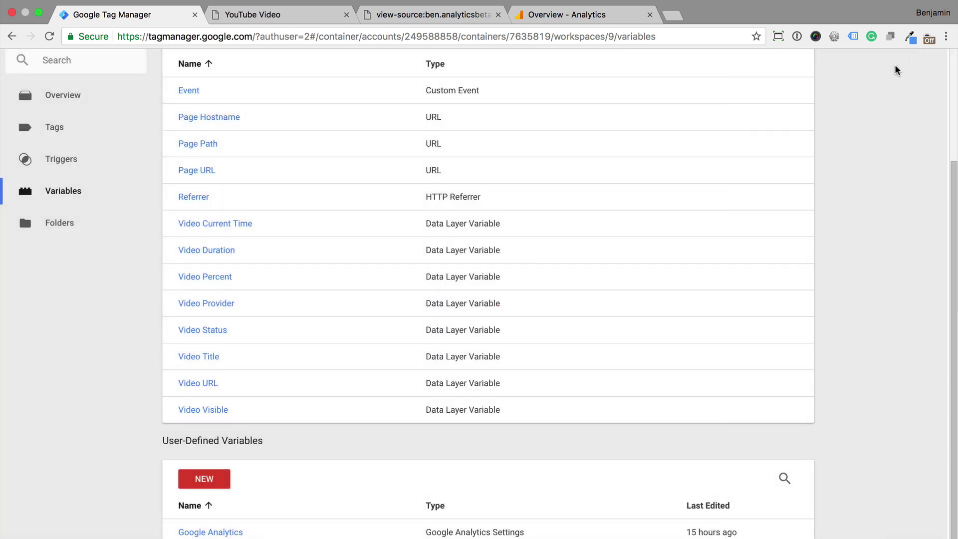
# Step: Create a new Universal Analytics tag for YouTube with track type Event
pyautogui.click(70, 127)
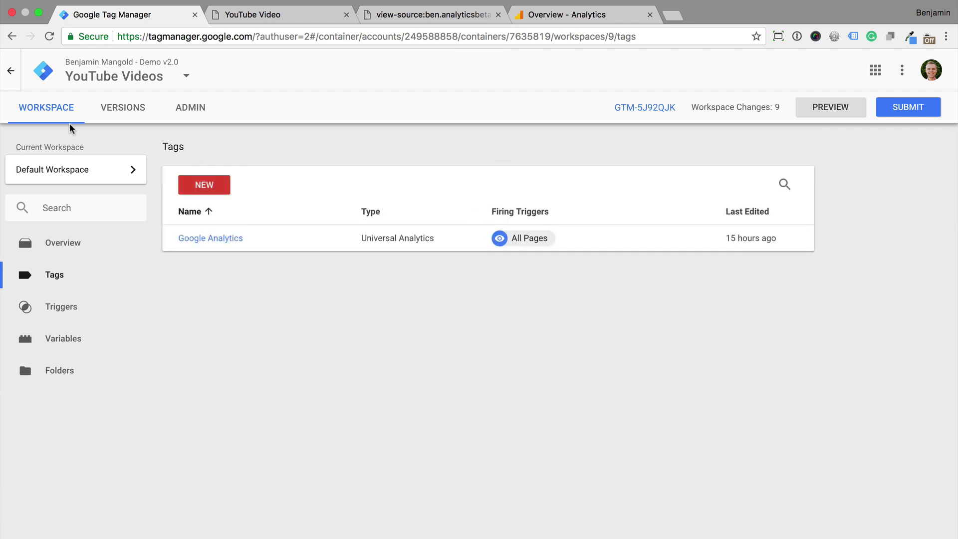
pyautogui.click(217, 191)
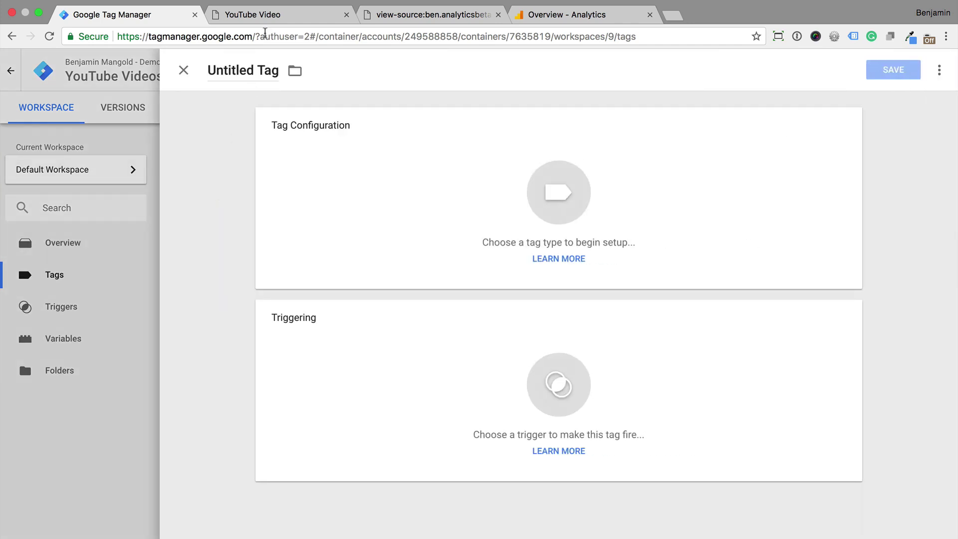
pyautogui.click(259, 70)
pyautogui.write('YouTube')
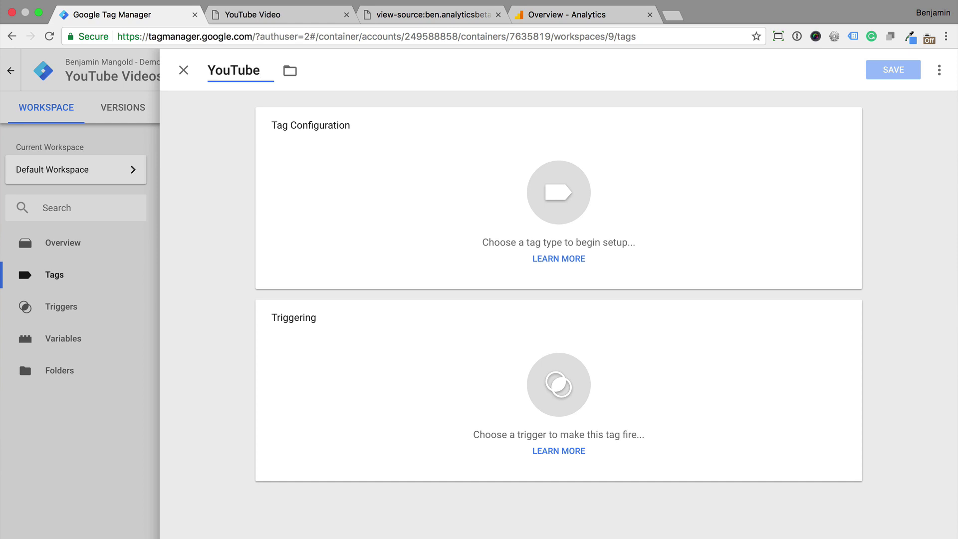
pyautogui.click(350, 153)
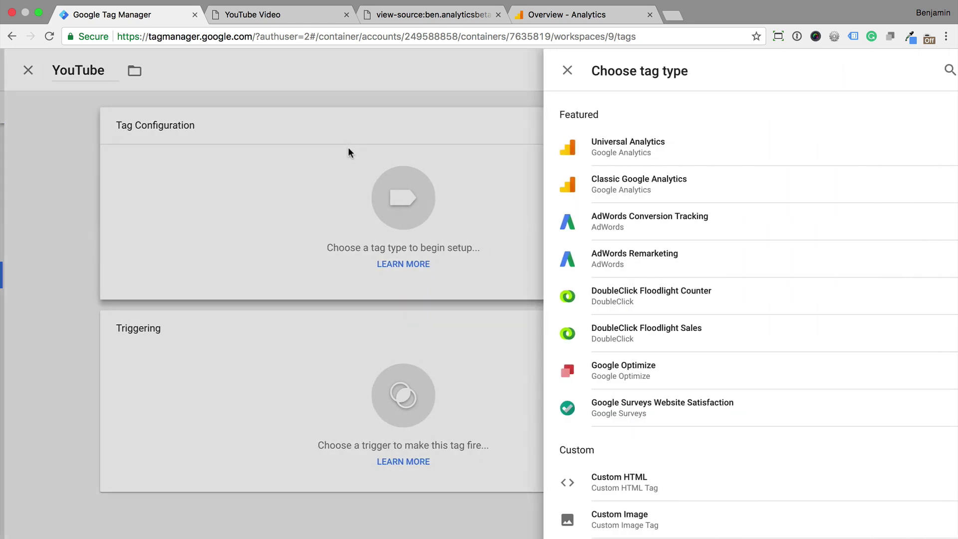
pyautogui.click(576, 154)
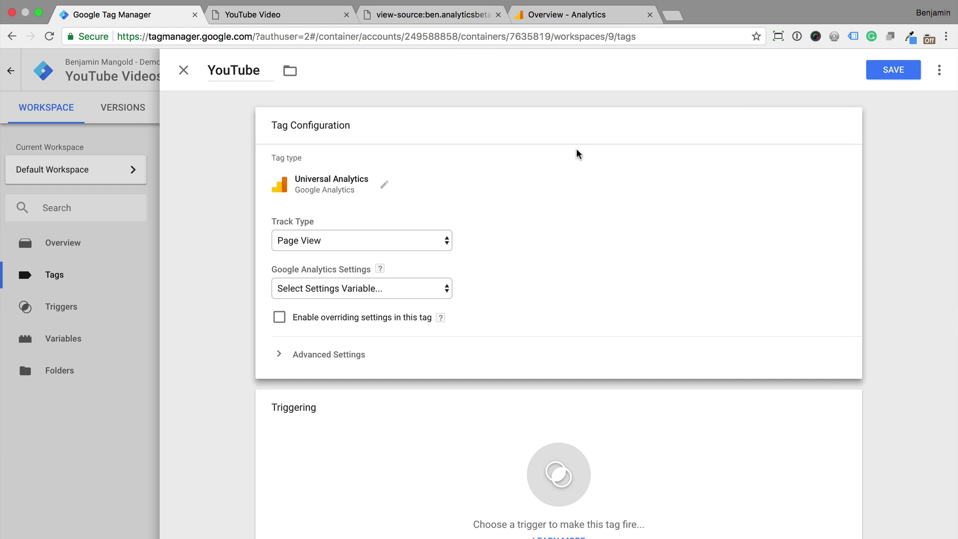
pyautogui.click(421, 236)
pyautogui.click(414, 253)
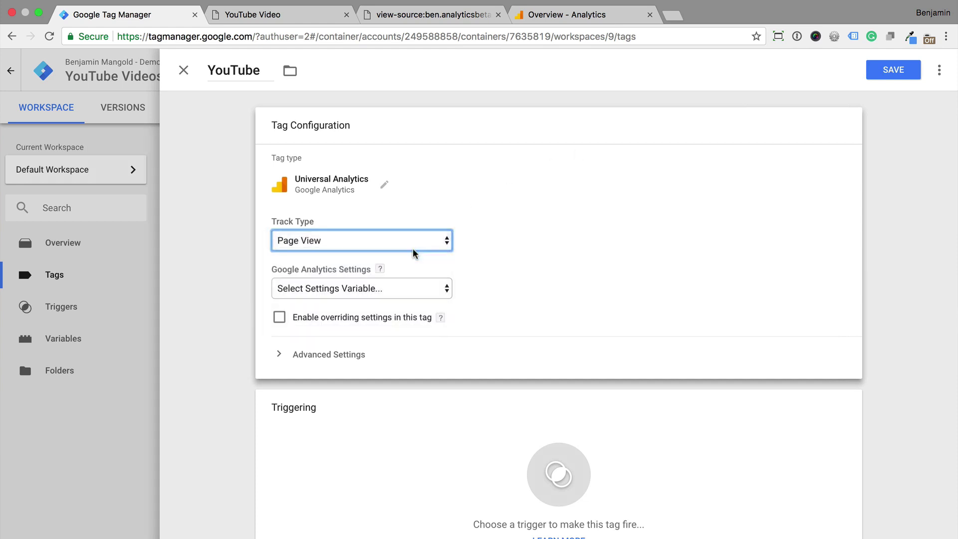
pyautogui.scroll(-3, 413, 253)
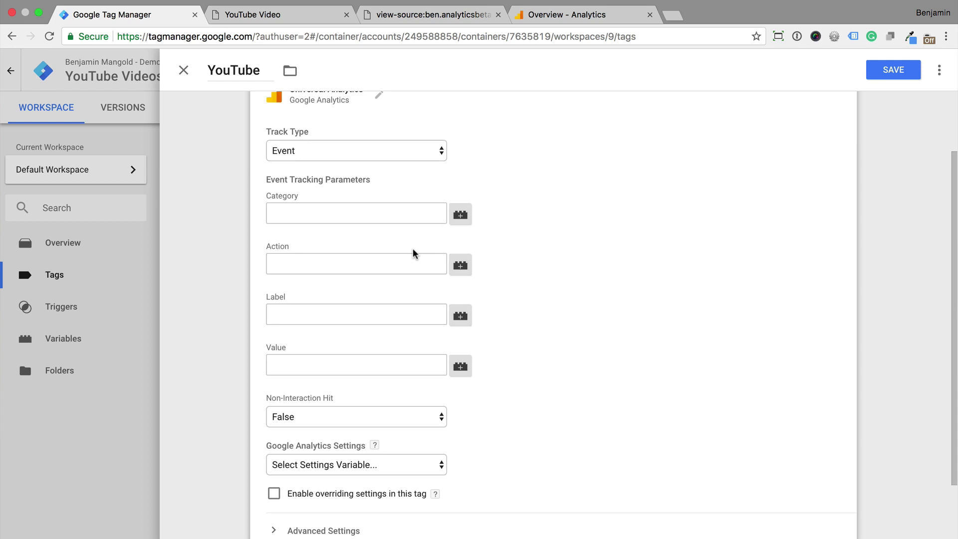
# Step: Set the event Action to {{Video Action}}, Label to {{Video Title}}, and settings to {{Google Analytics}}
pyautogui.click(397, 215)
pyautogui.write('You')
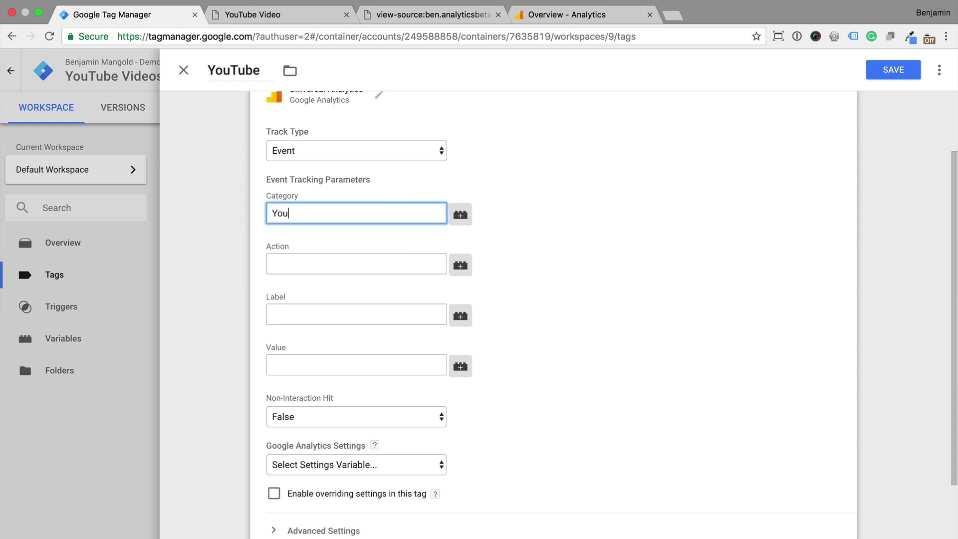
pyautogui.write('Tube')
pyautogui.click(460, 264)
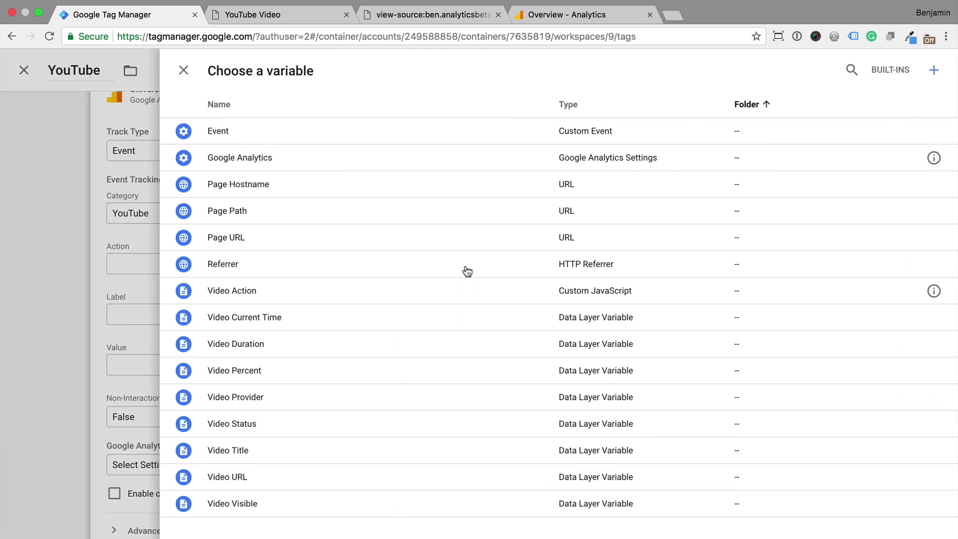
pyautogui.click(308, 290)
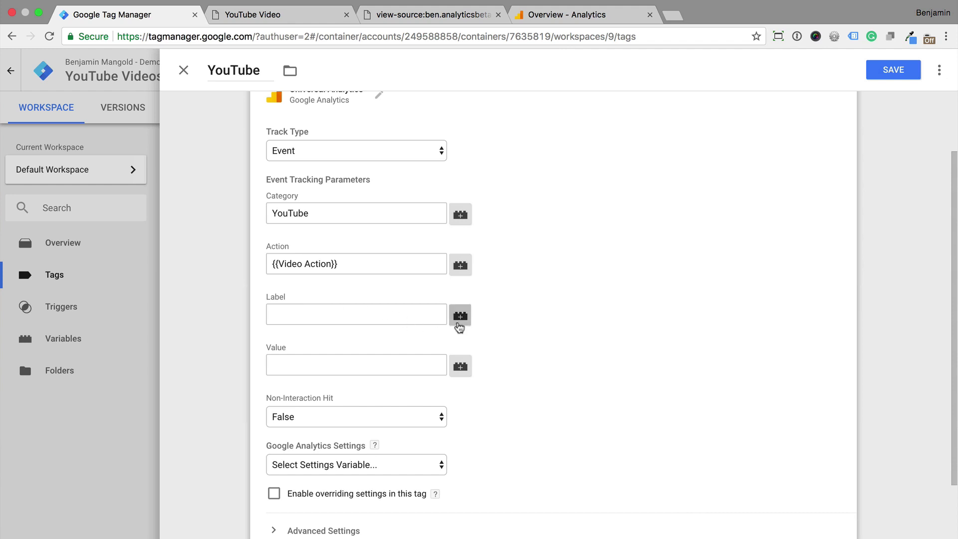
pyautogui.click(460, 316)
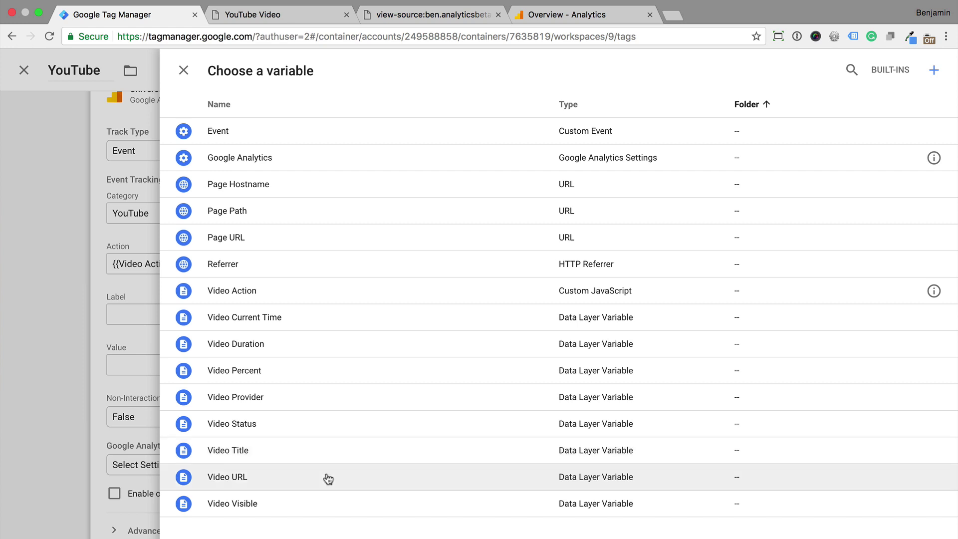
pyautogui.click(324, 452)
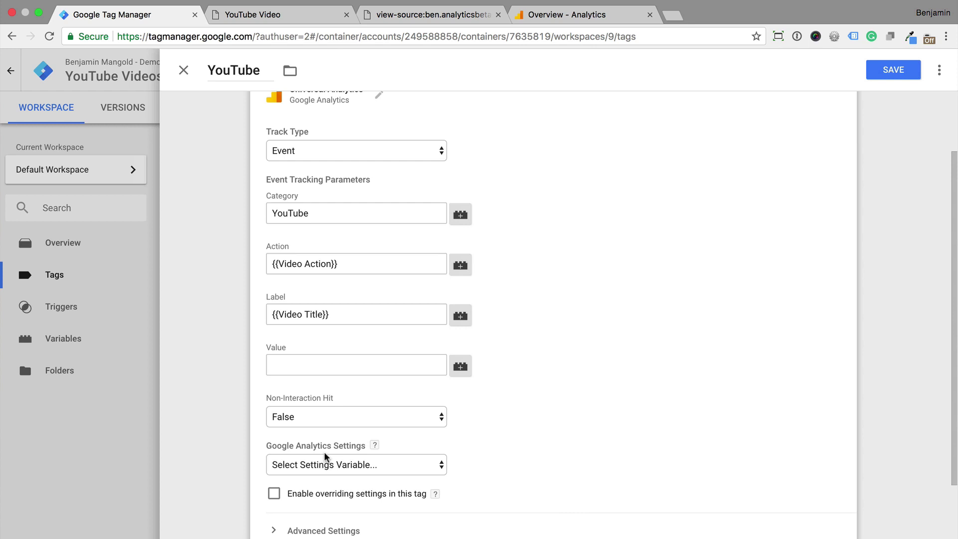
pyautogui.scroll(-2, 325, 456)
pyautogui.click(325, 425)
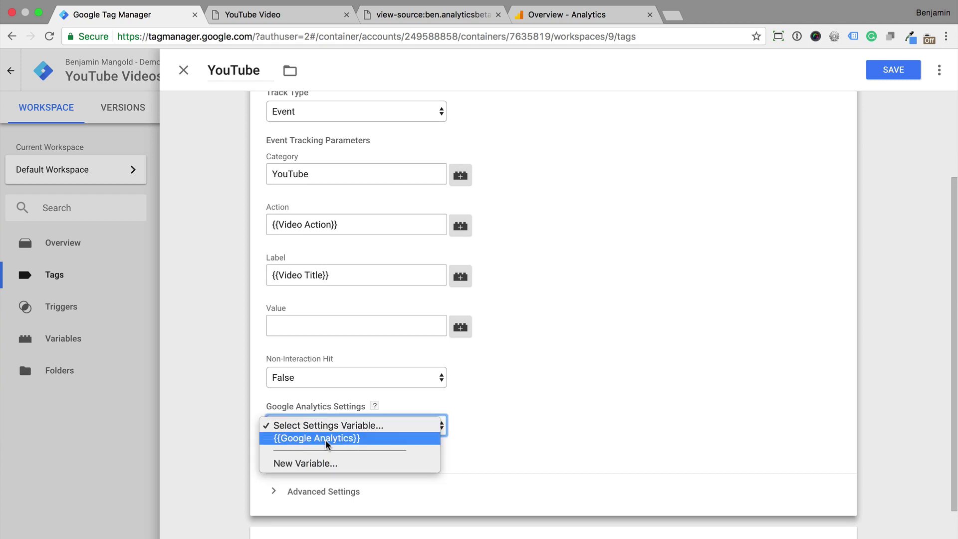
pyautogui.click(326, 439)
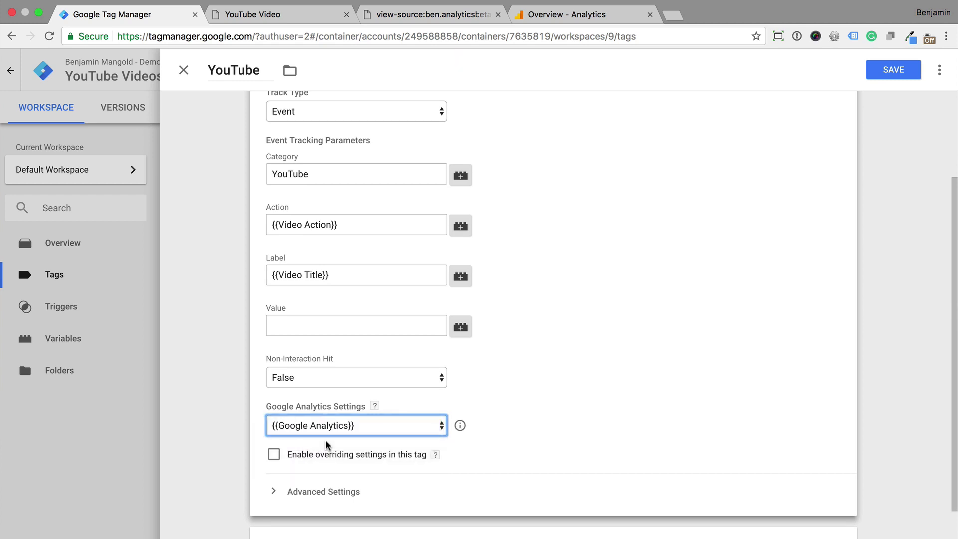
pyautogui.scroll(-5, 325, 445)
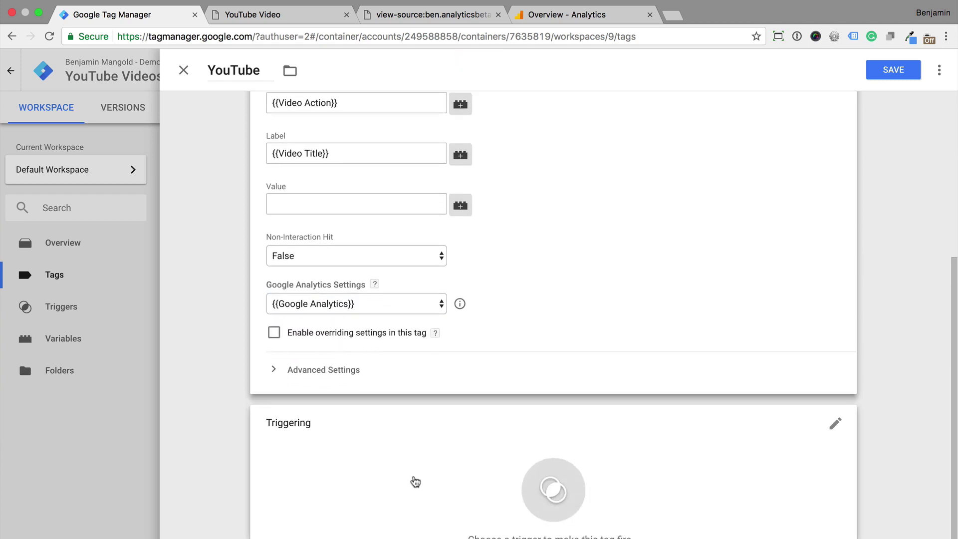
pyautogui.click(414, 480)
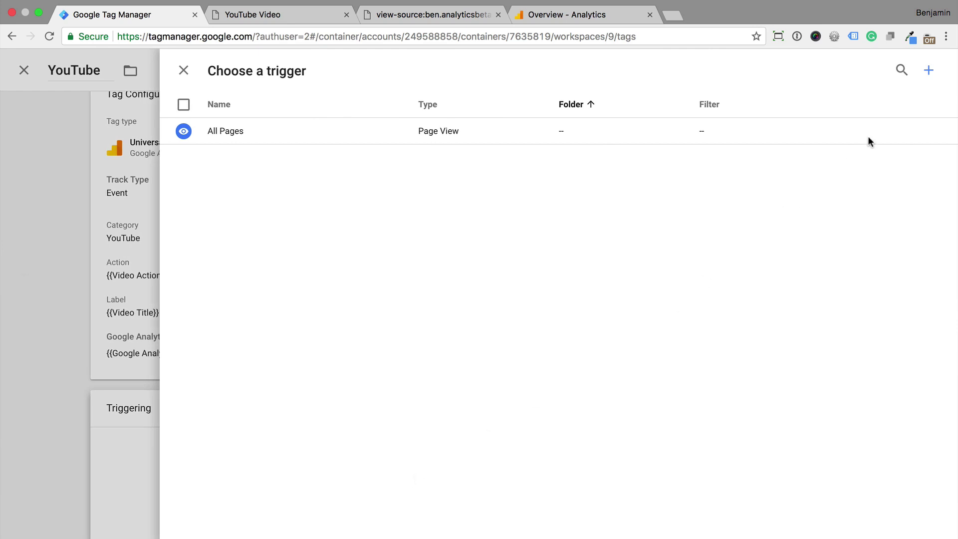
# Step: Add a 'YouTube Videos' YouTube Video trigger with pause/seeking/buffering, 25/50/75% progress and API support
pyautogui.click(930, 72)
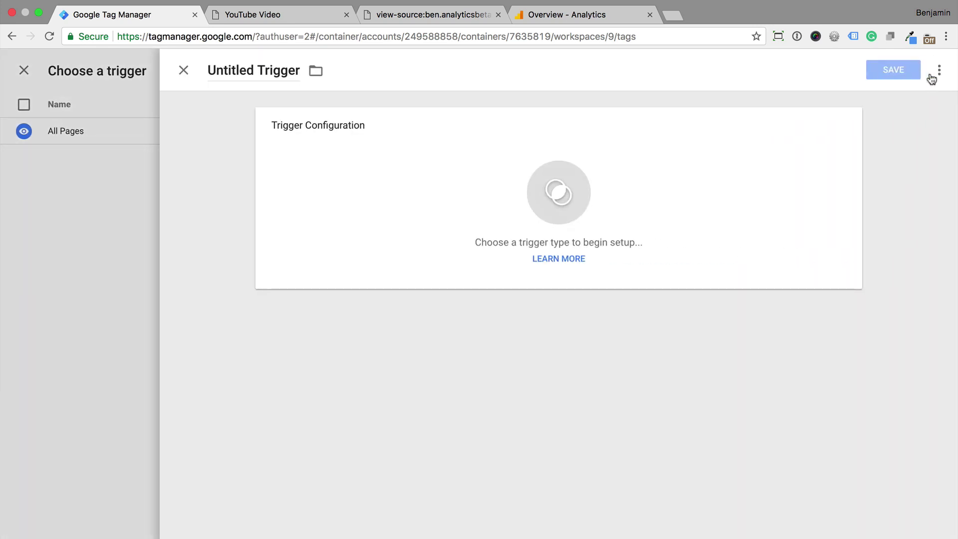
pyautogui.click(763, 169)
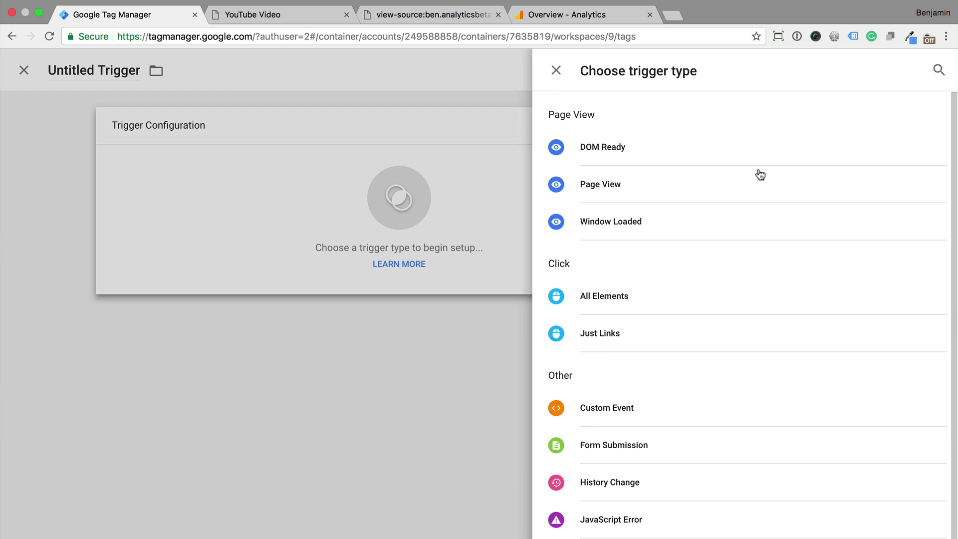
pyautogui.click(609, 535)
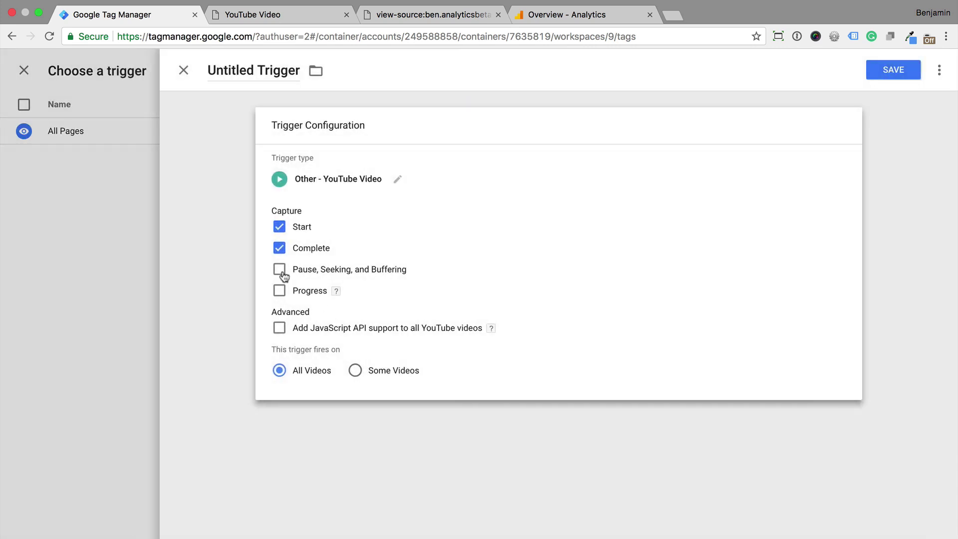
pyautogui.click(279, 269)
pyautogui.click(280, 291)
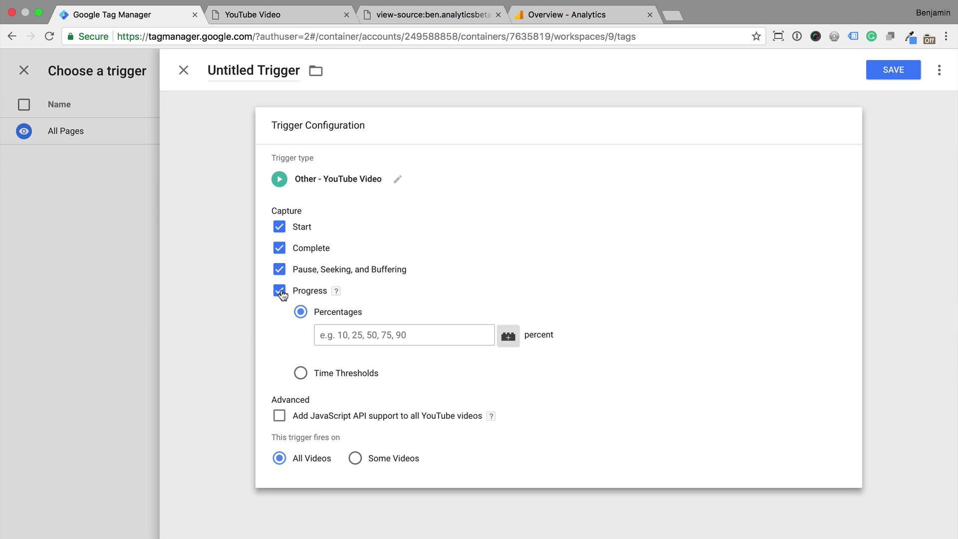
pyautogui.click(352, 335)
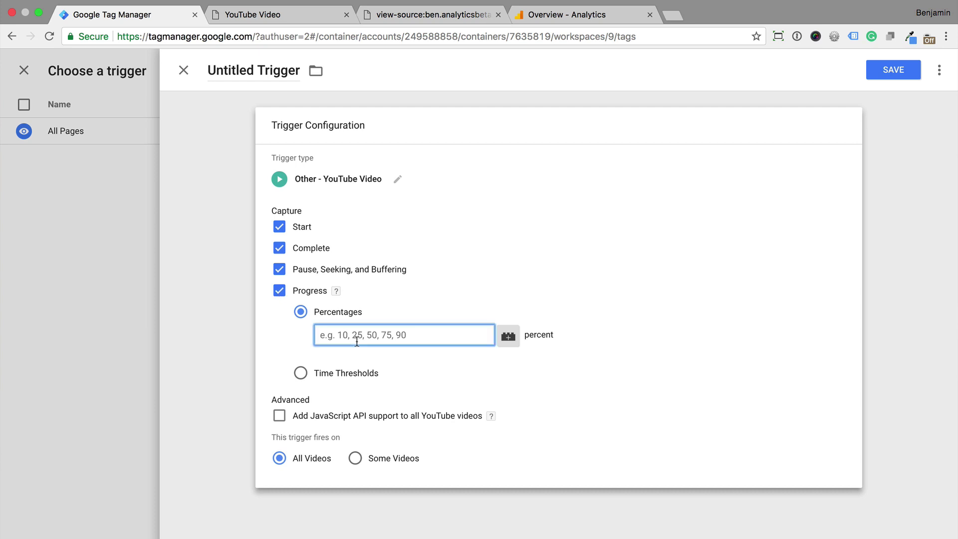
pyautogui.write('25,50,')
pyautogui.write('75')
pyautogui.click(280, 416)
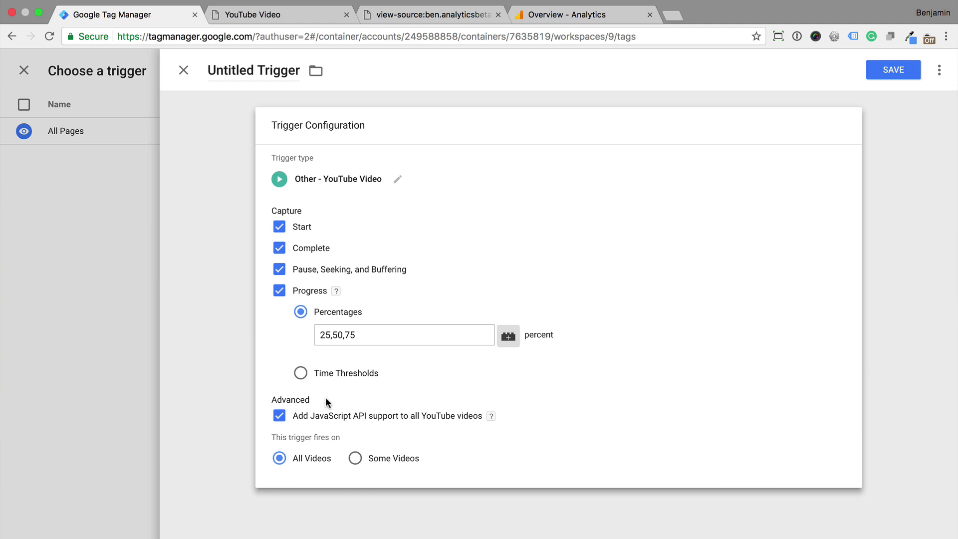
pyautogui.click(240, 71)
pyautogui.write('YouTube Videos')
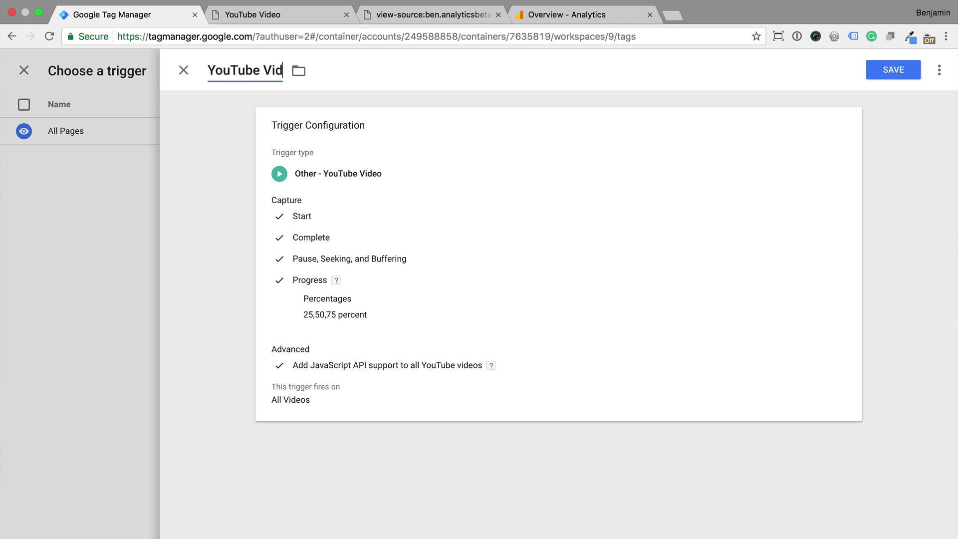
pyautogui.click(893, 70)
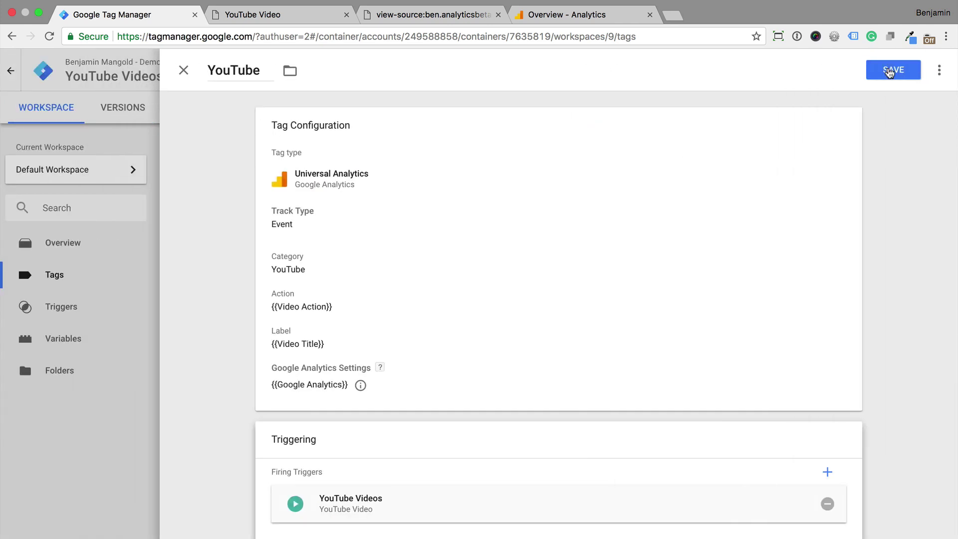
# Step: Save the YouTube tag and publish the container as version 'YouTube Tracking'
pyautogui.click(891, 71)
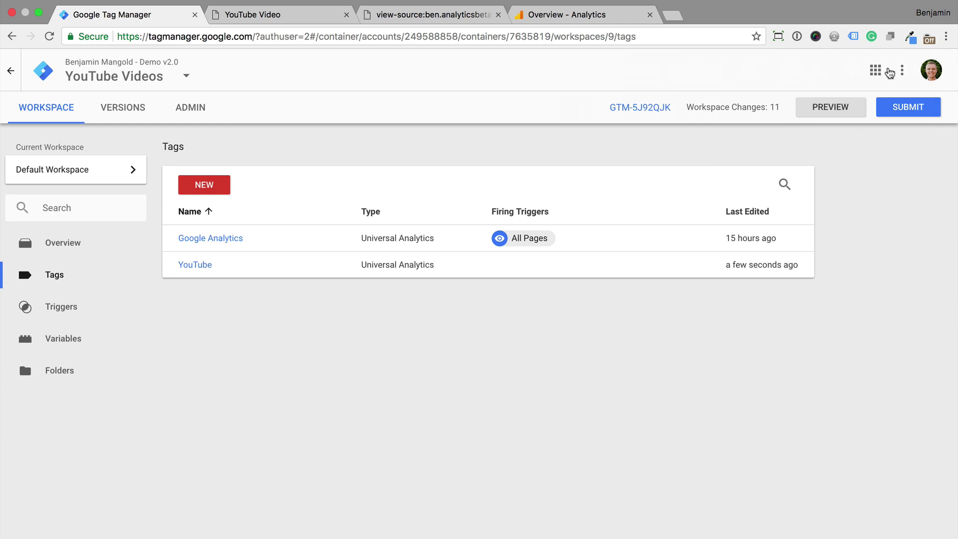
pyautogui.click(907, 107)
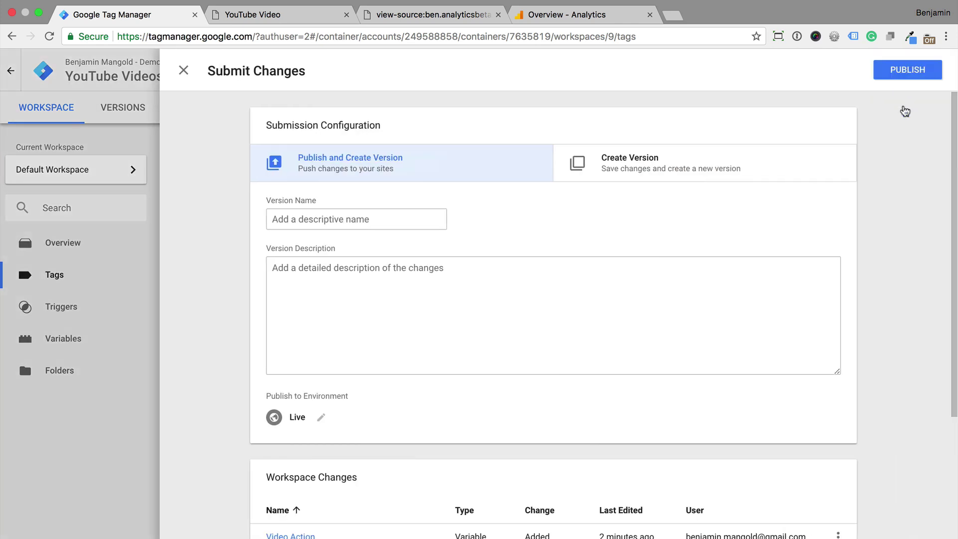
pyautogui.click(404, 219)
pyautogui.write('YouTube Tracking')
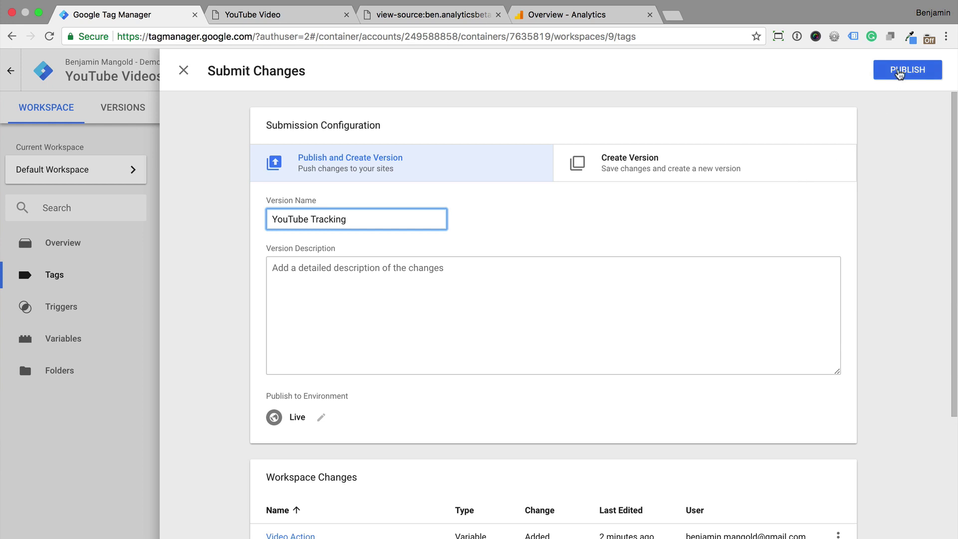
pyautogui.click(907, 69)
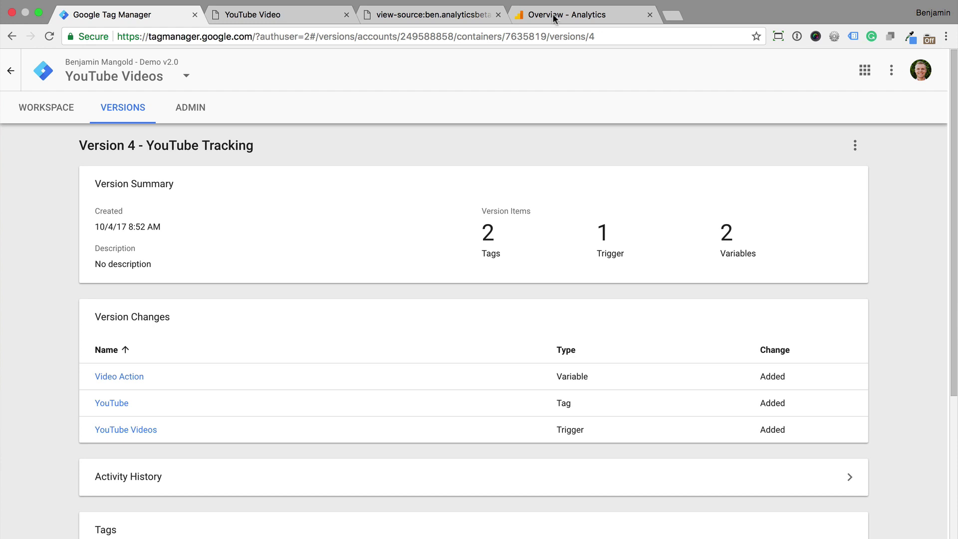
# Step: Reload the embedded YouTube test page in Chrome and play the video
pyautogui.click(301, 15)
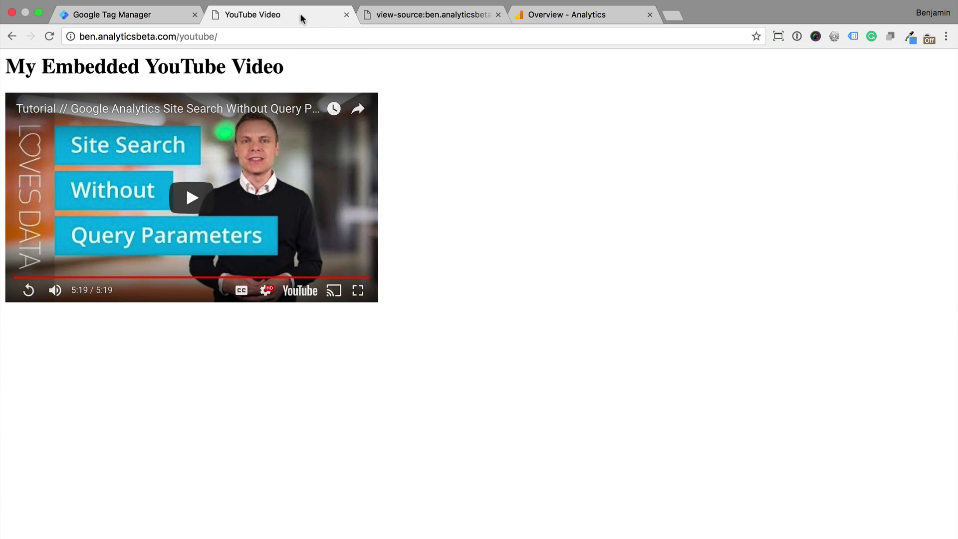
pyautogui.press('super+r')
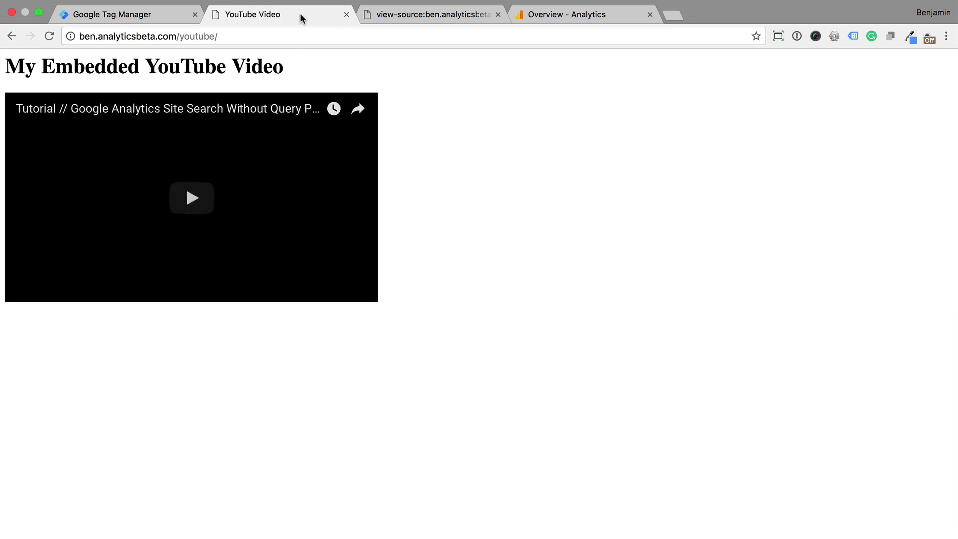
pyautogui.click(209, 194)
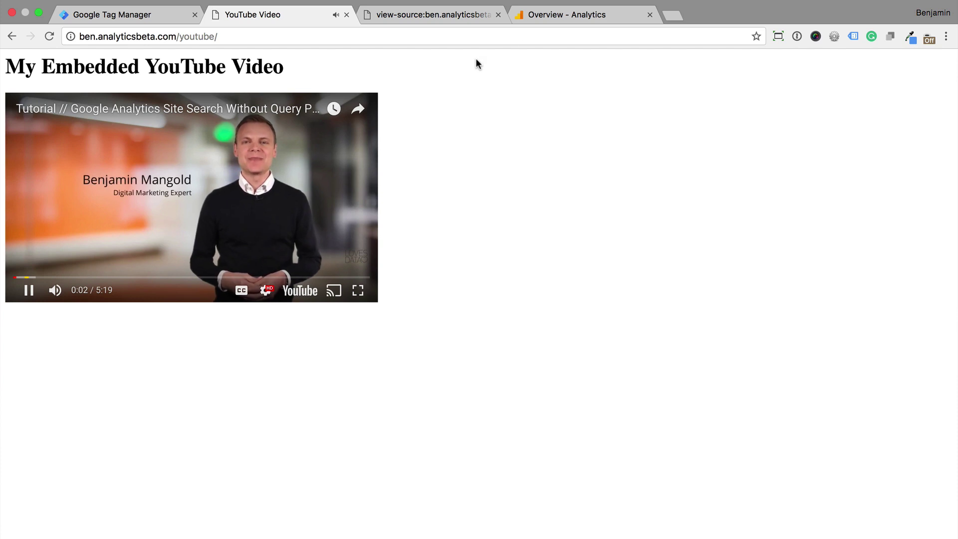
# Step: Switch to Google Analytics and open the Real-Time Events report
pyautogui.click(557, 18)
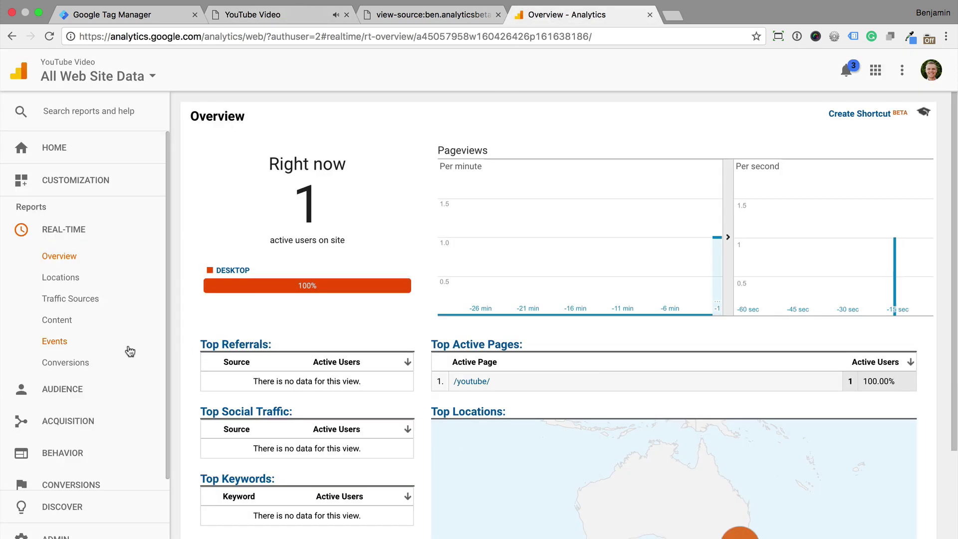
pyautogui.click(55, 342)
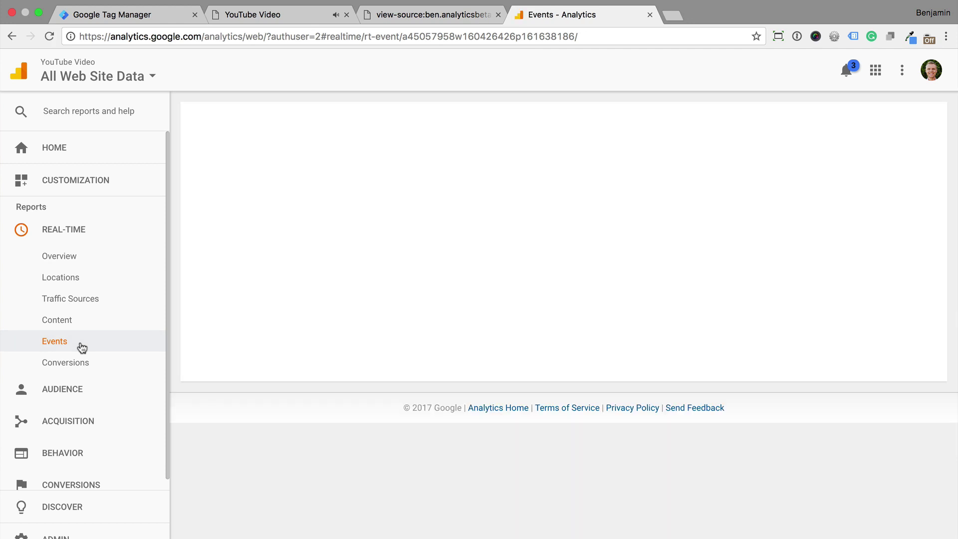